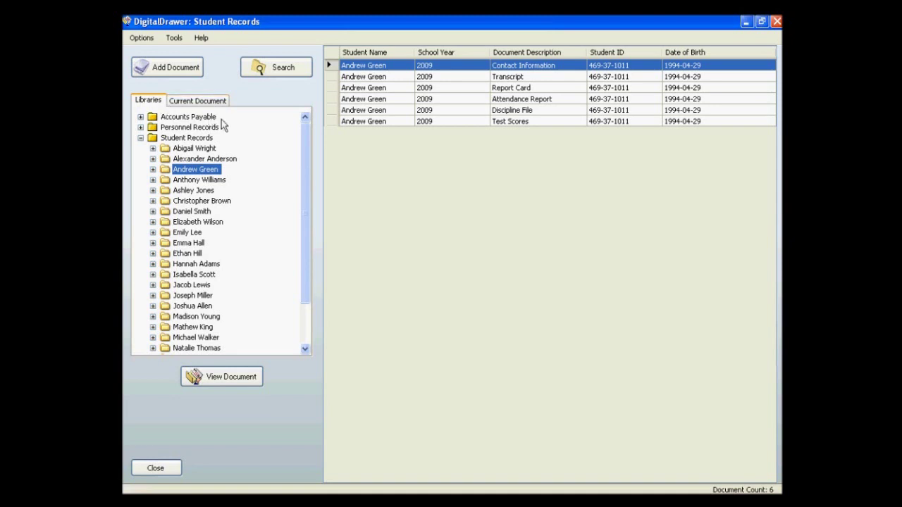
# - Collapse the Student Records library and list the documents of the Personnel Records, Accounts Payable and Student Records libraries in turn
pyautogui.click(141, 139)
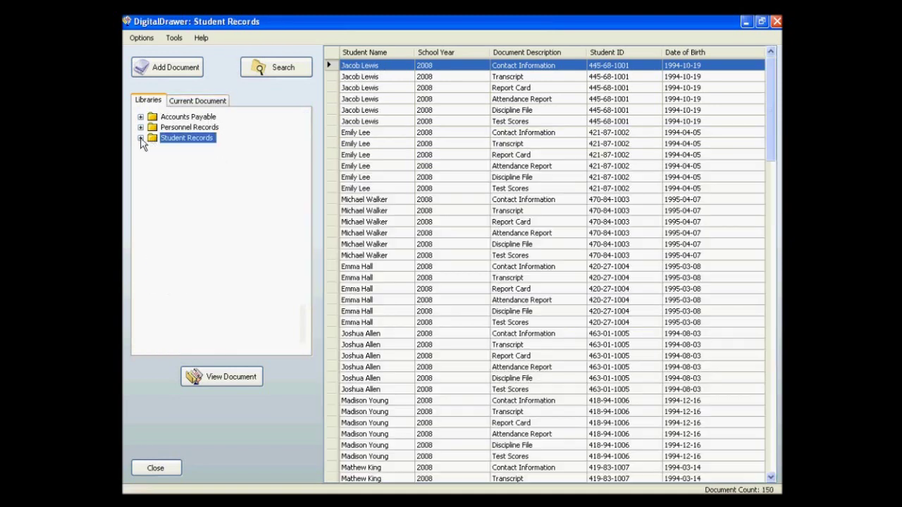
pyautogui.click(203, 129)
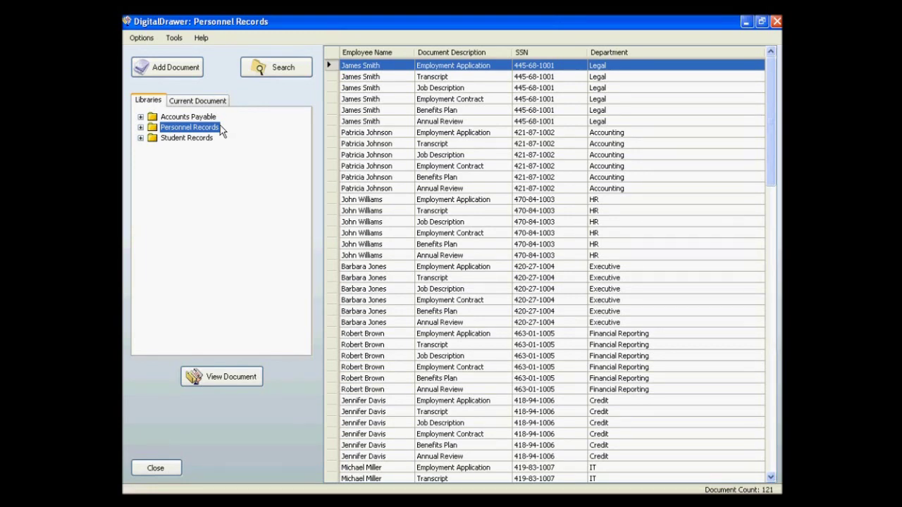
pyautogui.click(211, 118)
pyautogui.click(216, 129)
pyautogui.click(218, 140)
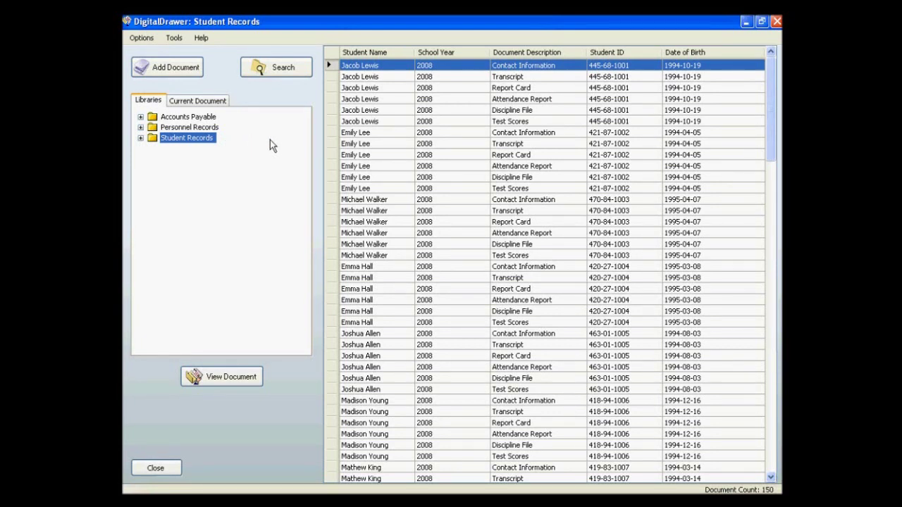
# - Browse the second listed student's documents, view the 2008 Contact Information document, and close its viewer
pyautogui.click(389, 132)
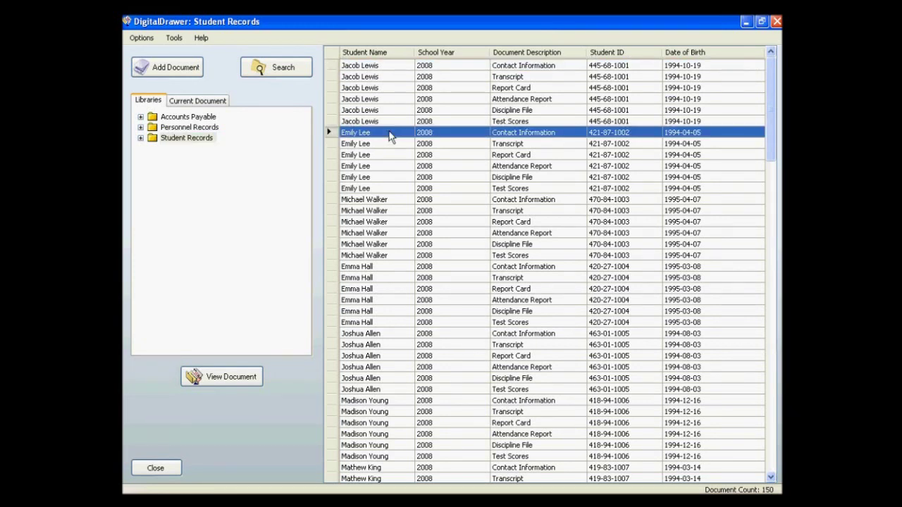
pyautogui.click(387, 144)
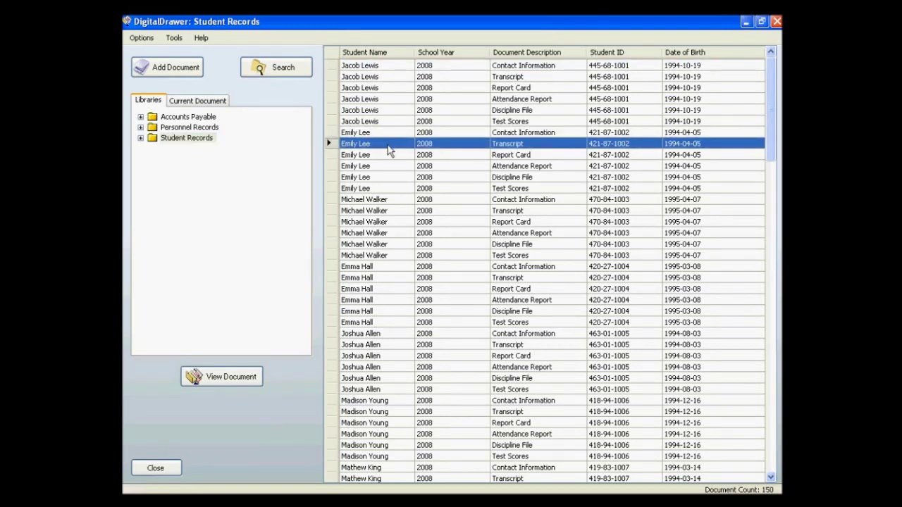
pyautogui.click(388, 155)
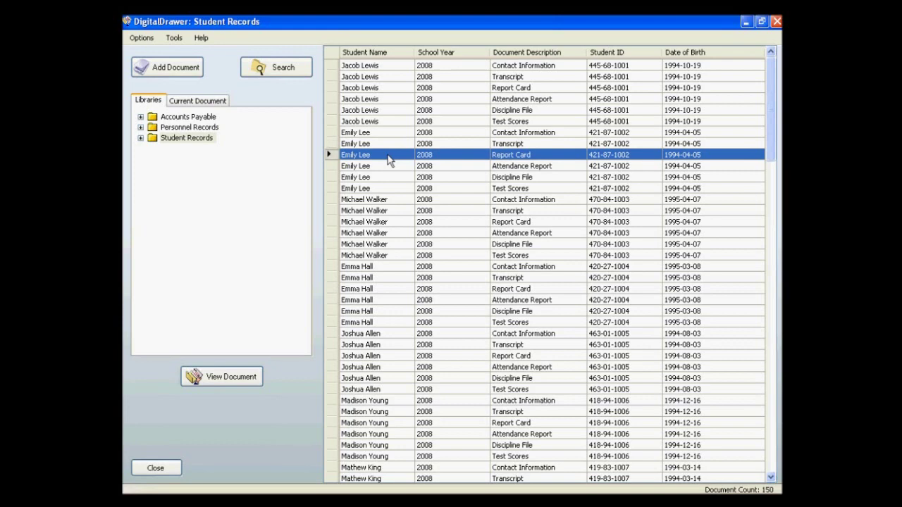
pyautogui.doubleClick(387, 134)
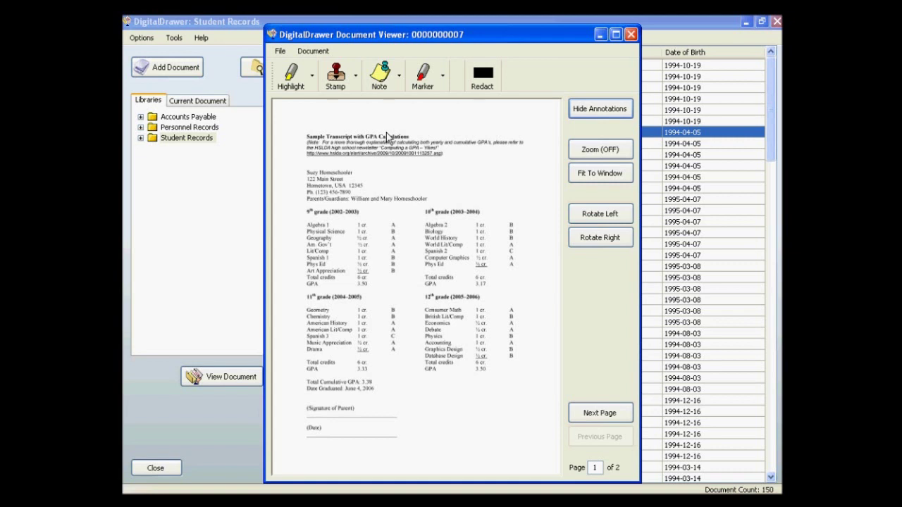
pyautogui.click(631, 34)
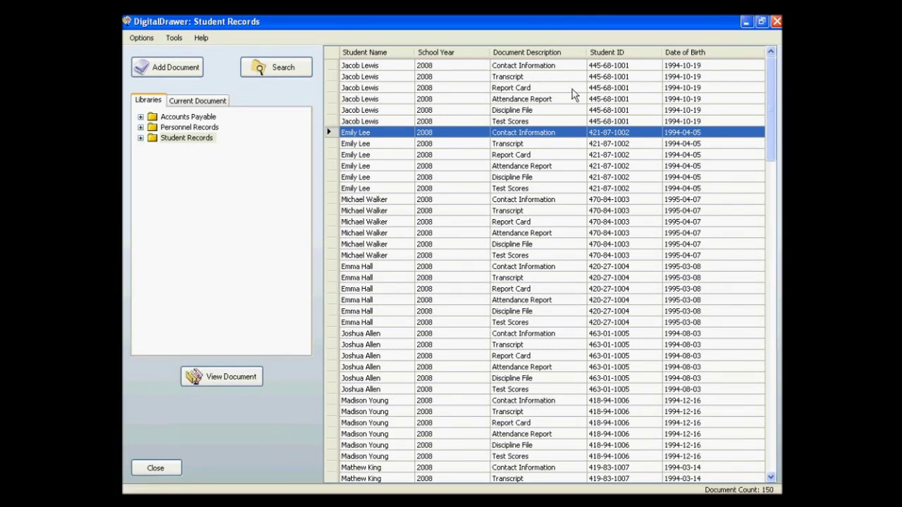
# - Sort the Student Records list by document description in descending order and look through the grouped documents
pyautogui.click(571, 53)
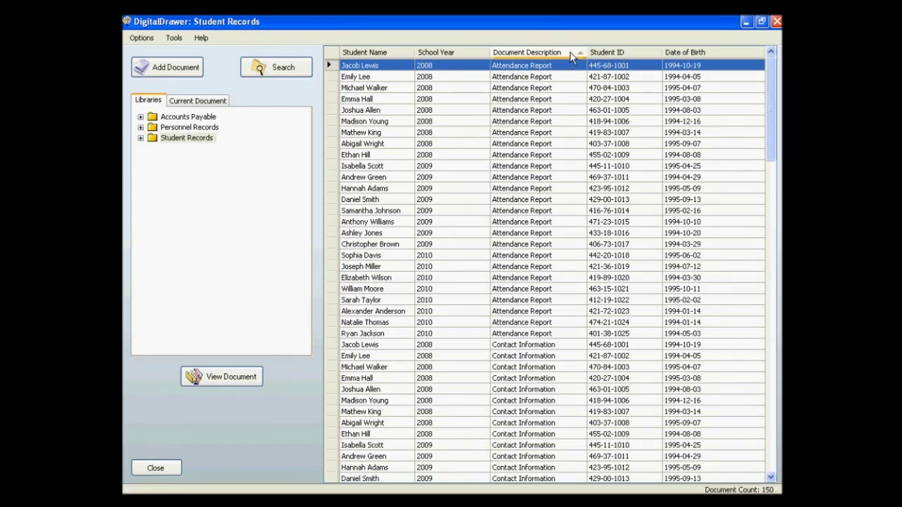
pyautogui.click(571, 54)
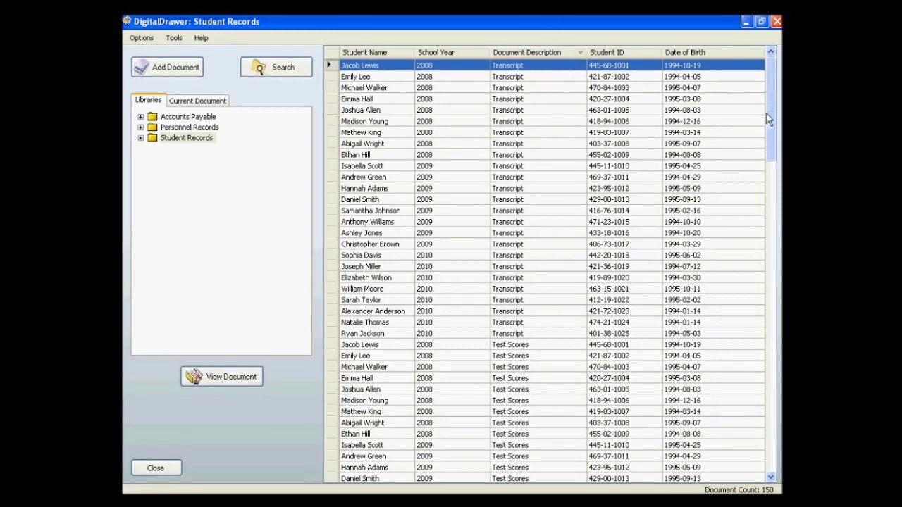
pyautogui.moveTo(769, 111); pyautogui.dragTo(770, 276)
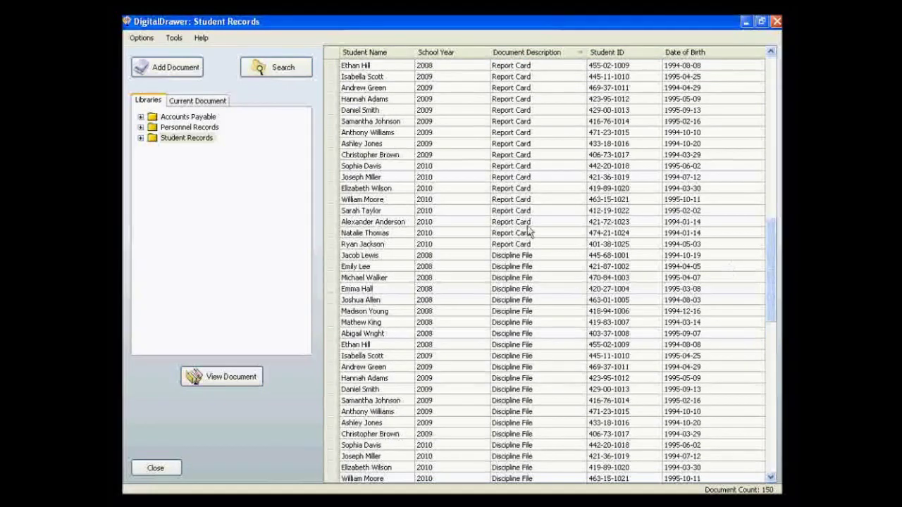
# - Expand the Student Records library down to the third student's 2009 folder and list the Transcript document
pyautogui.click(140, 138)
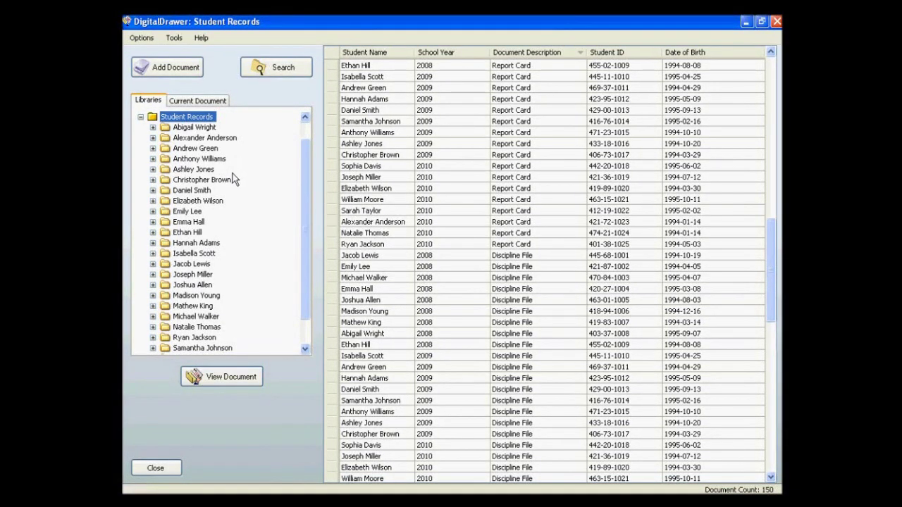
pyautogui.click(199, 149)
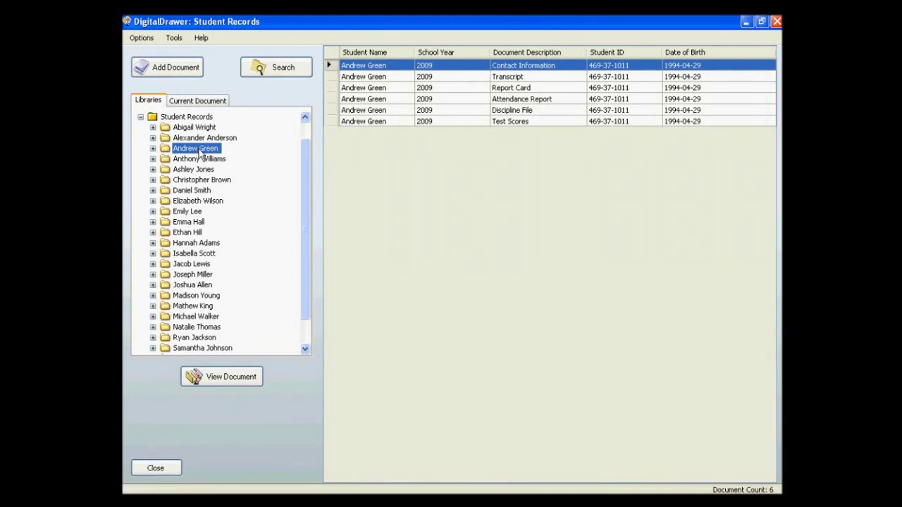
pyautogui.click(153, 149)
pyautogui.click(165, 159)
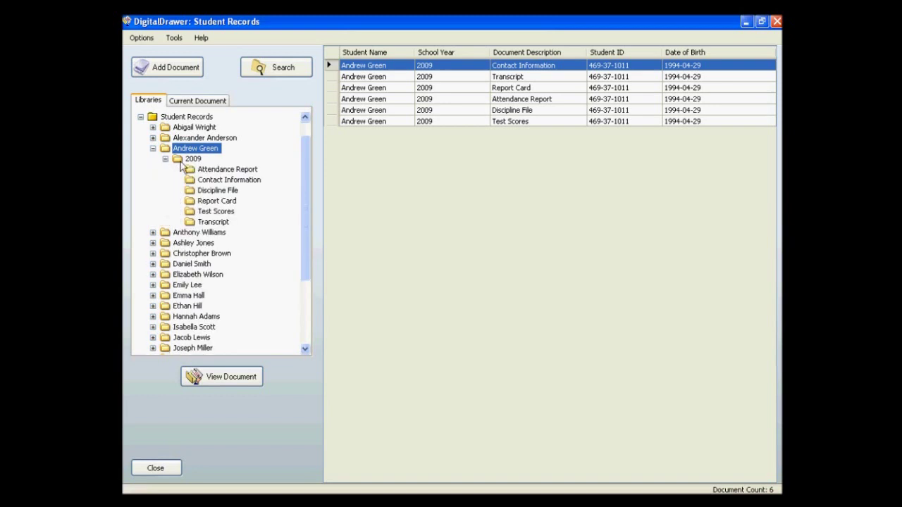
pyautogui.click(214, 223)
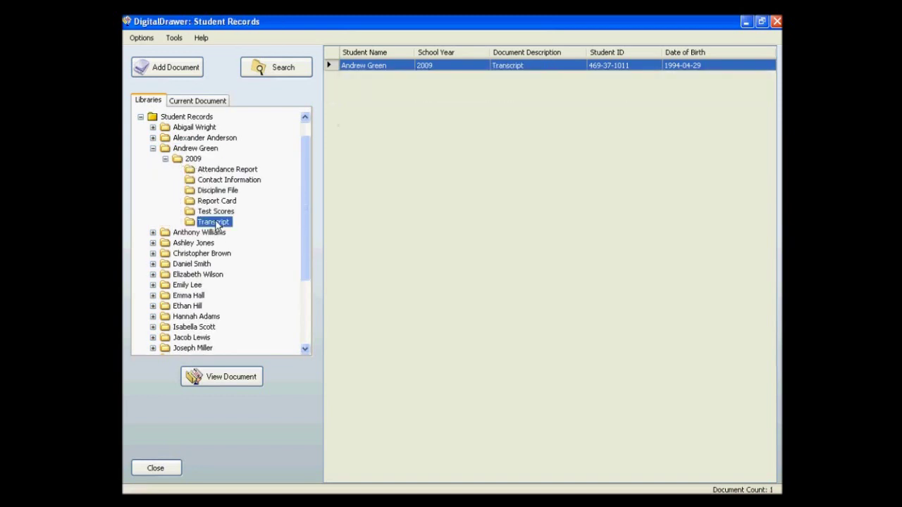
pyautogui.click(360, 105)
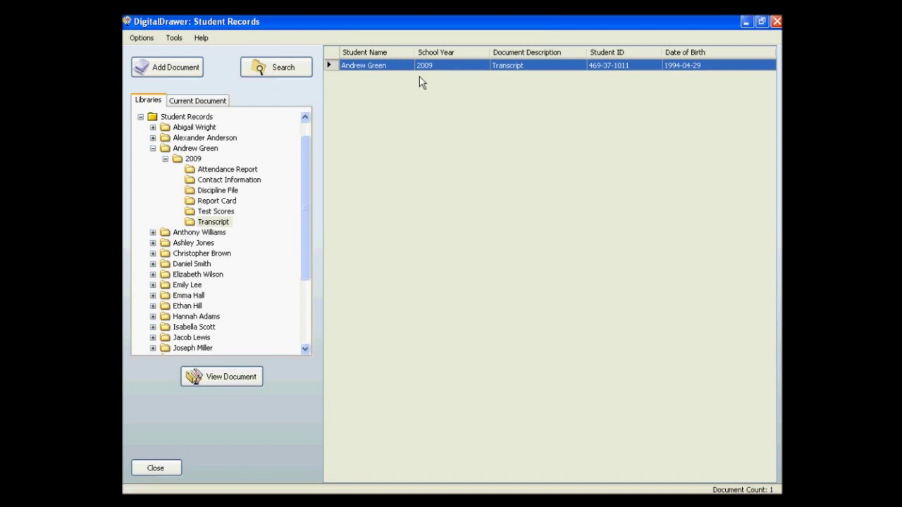
# - Open the document search for Student Records and try out the student name criterion, leaving it blank
pyautogui.click(304, 70)
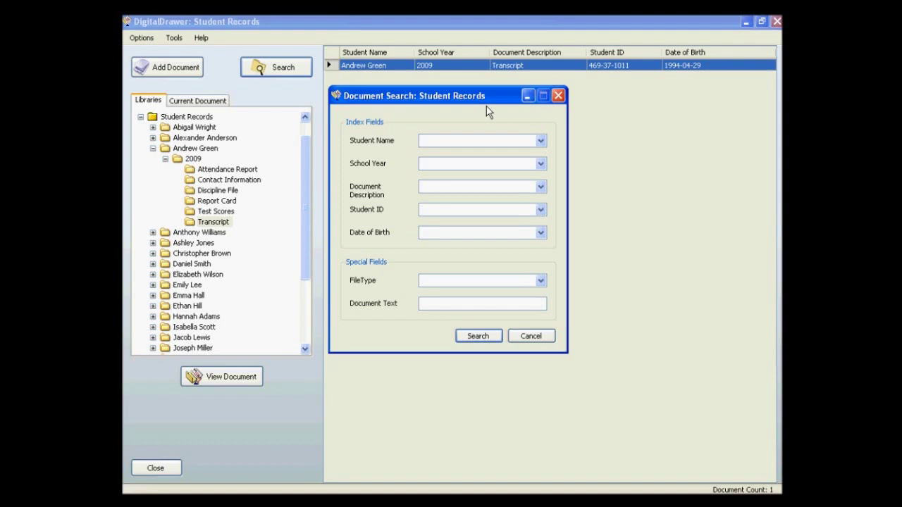
pyautogui.write('An')
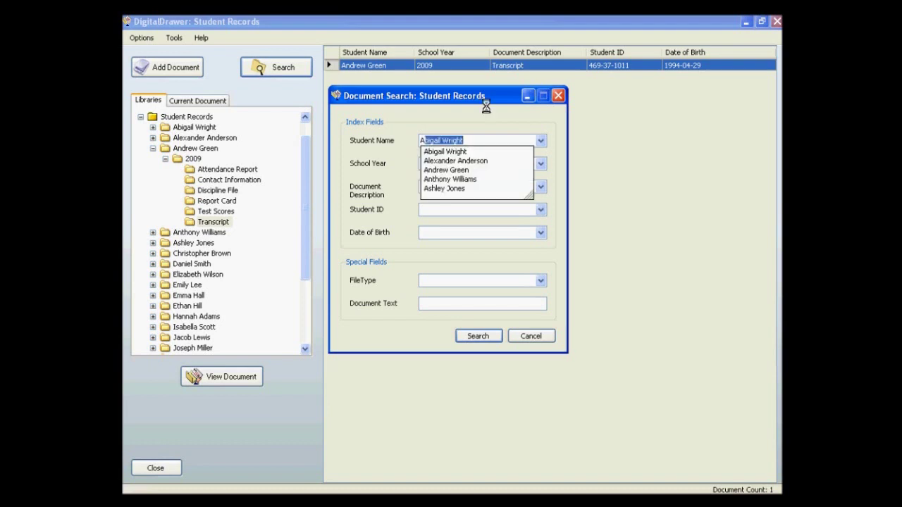
pyautogui.write('d')
pyautogui.press('BackSpace')
pyautogui.press('BackSpace')
pyautogui.press('BackSpace')
pyautogui.press('BackSpace')
pyautogui.click(540, 141)
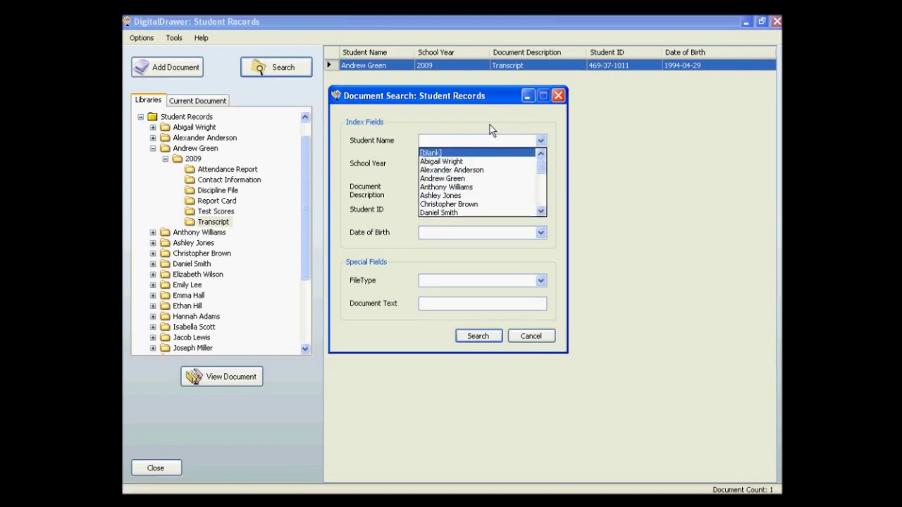
pyautogui.click(489, 124)
# - Search the student records for school year 2009 and document description Discipline File
pyautogui.click(540, 164)
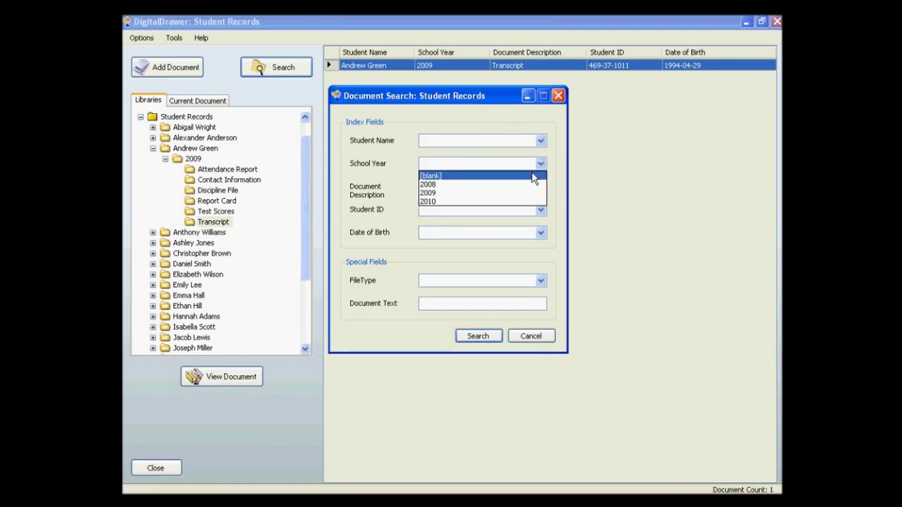
pyautogui.click(514, 198)
pyautogui.click(540, 186)
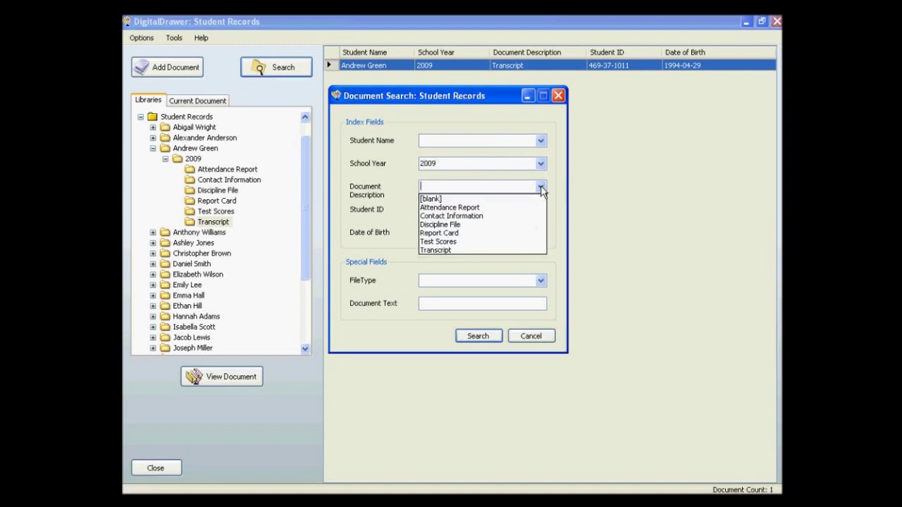
pyautogui.click(499, 225)
pyautogui.click(478, 336)
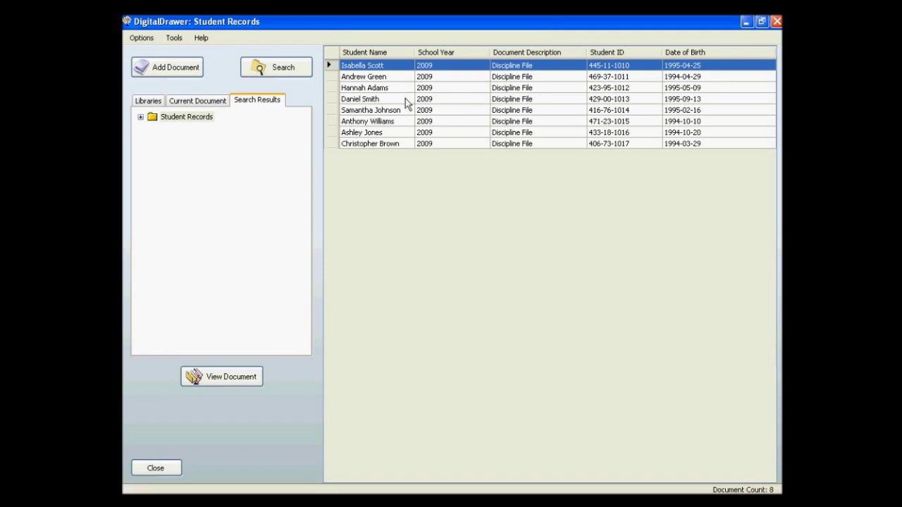
# - Open the fourth student's Discipline File from the search results in the document viewer and maximize the viewer
pyautogui.click(305, 72)
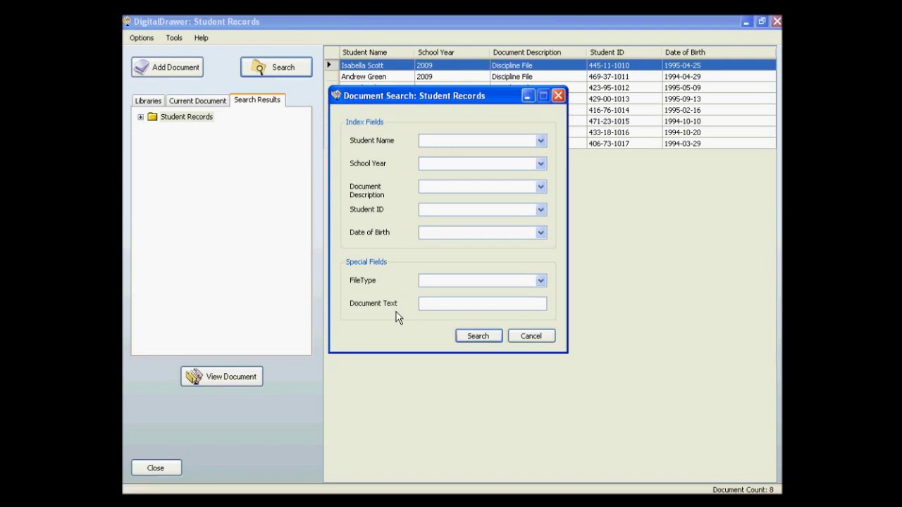
pyautogui.click(540, 336)
pyautogui.click(392, 103)
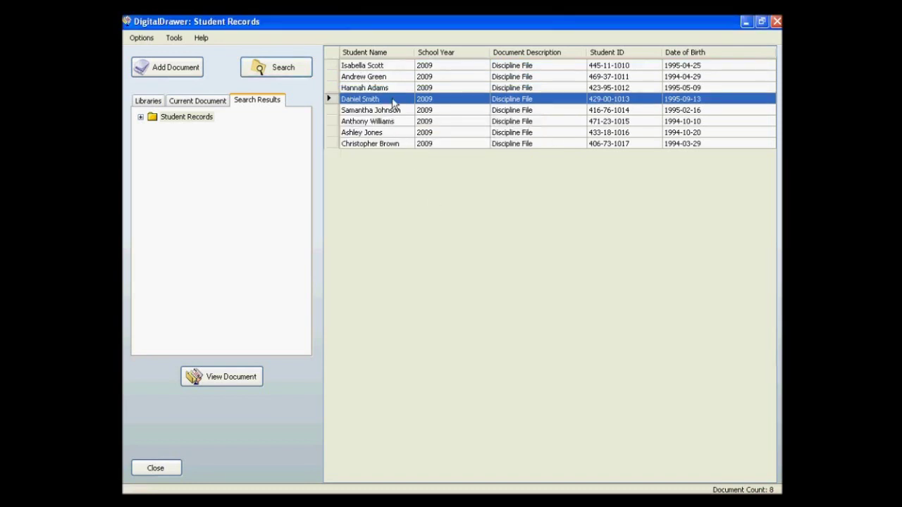
pyautogui.doubleClick(392, 102)
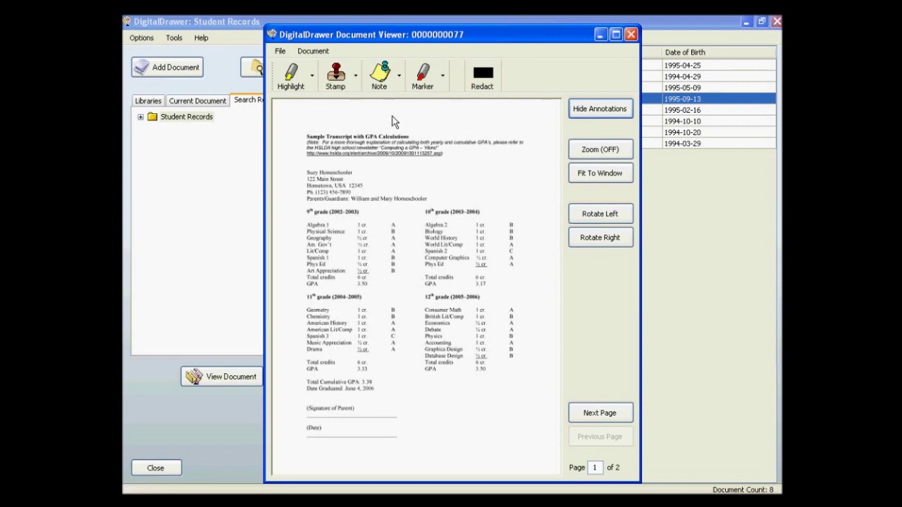
pyautogui.click(615, 33)
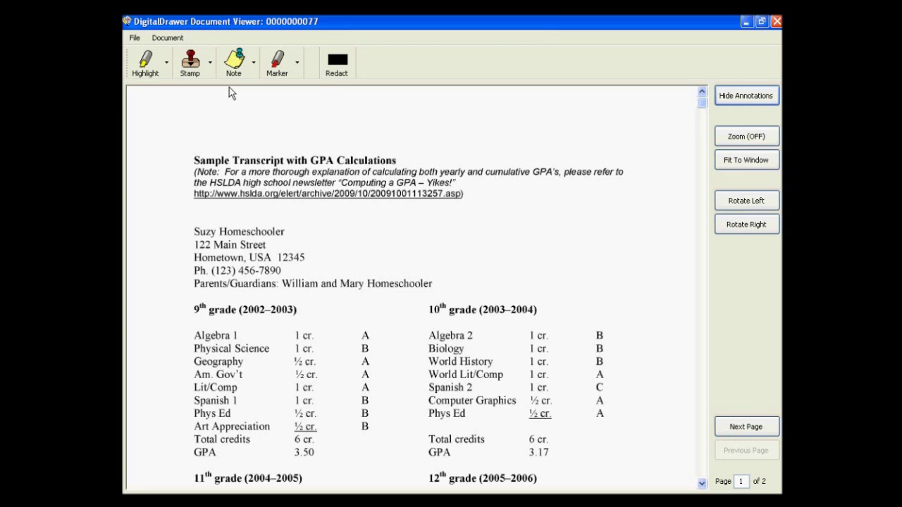
# - Highlight the student's name in yellow and place the Confidential stamp above the transcript title
pyautogui.click(144, 67)
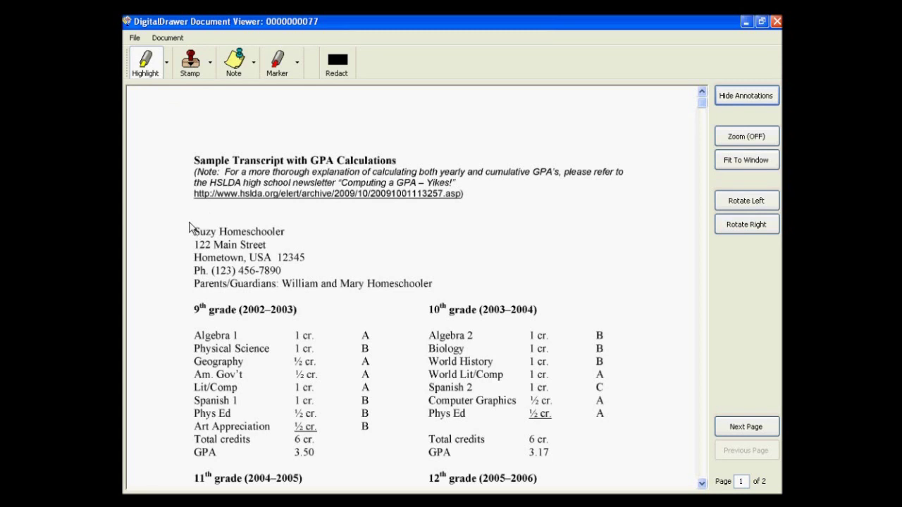
pyautogui.moveTo(189, 227); pyautogui.dragTo(291, 237)
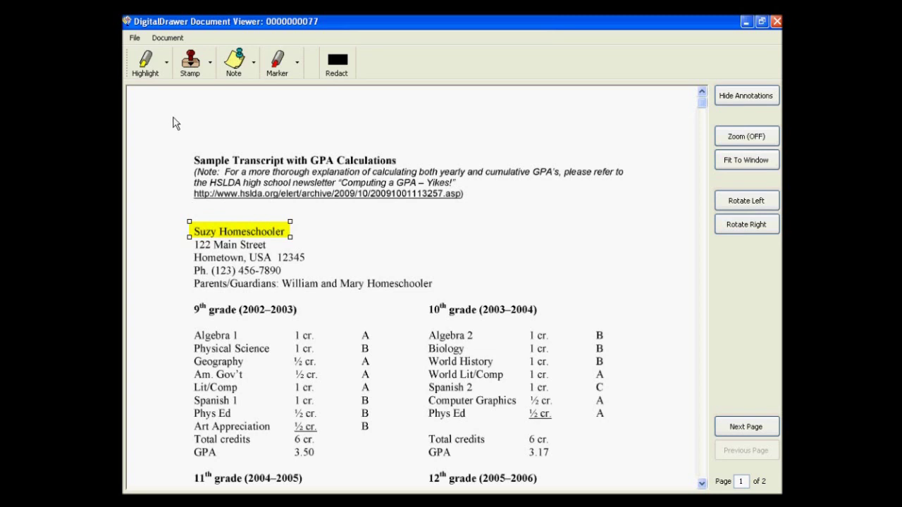
pyautogui.click(191, 64)
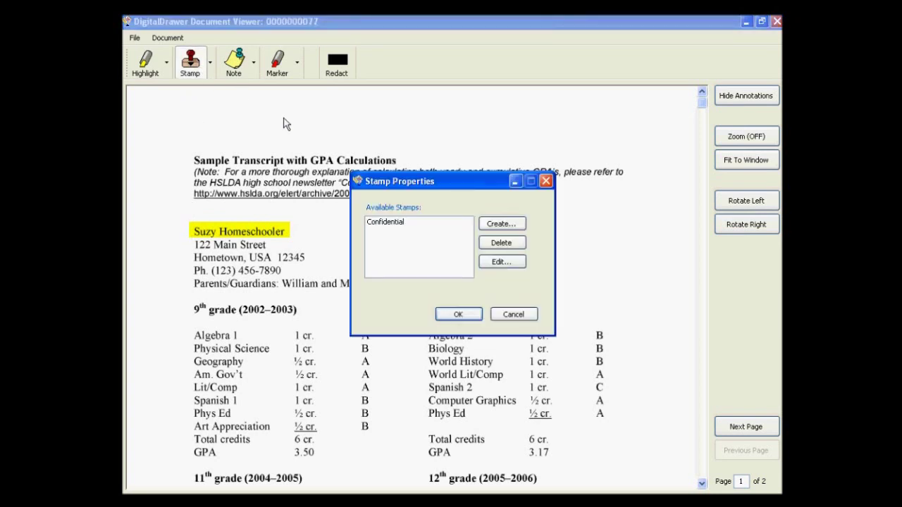
pyautogui.click(385, 224)
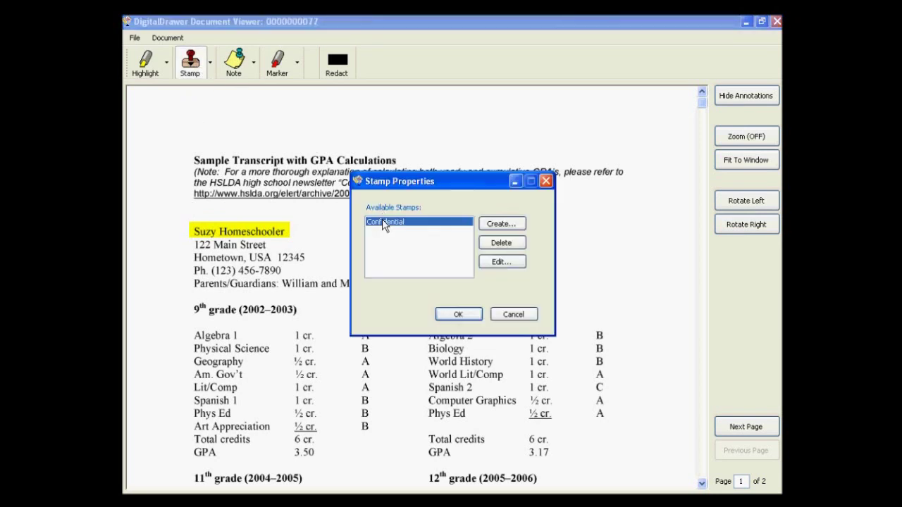
pyautogui.click(458, 315)
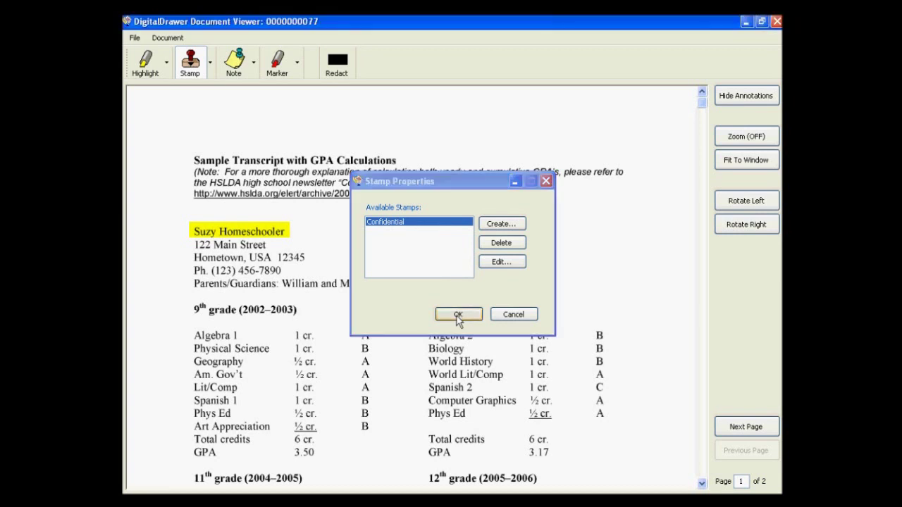
pyautogui.click(181, 108)
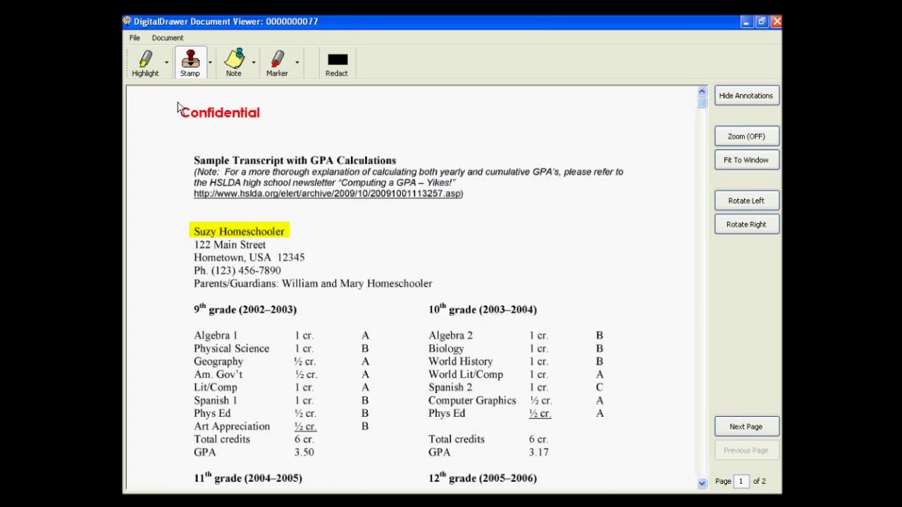
# - Add a note reading "Please review this transcript carefully" beside the Confidential stamp on the transcript's first page
pyautogui.click(232, 62)
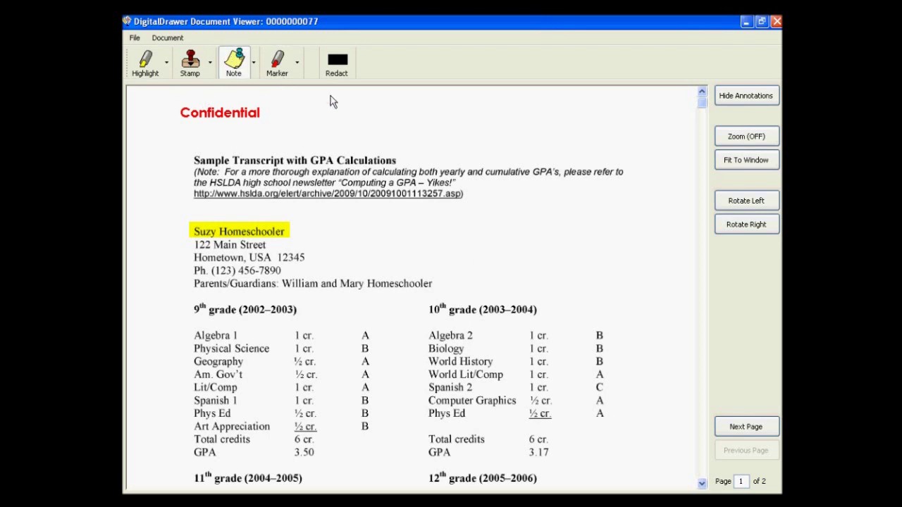
pyautogui.moveTo(390, 118); pyautogui.dragTo(620, 205)
pyautogui.write('Plea')
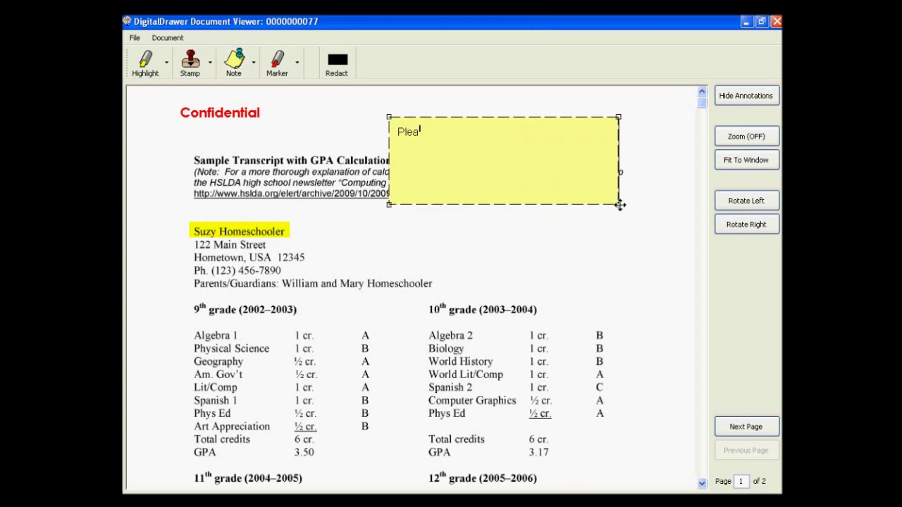
pyautogui.write('se review this transr')
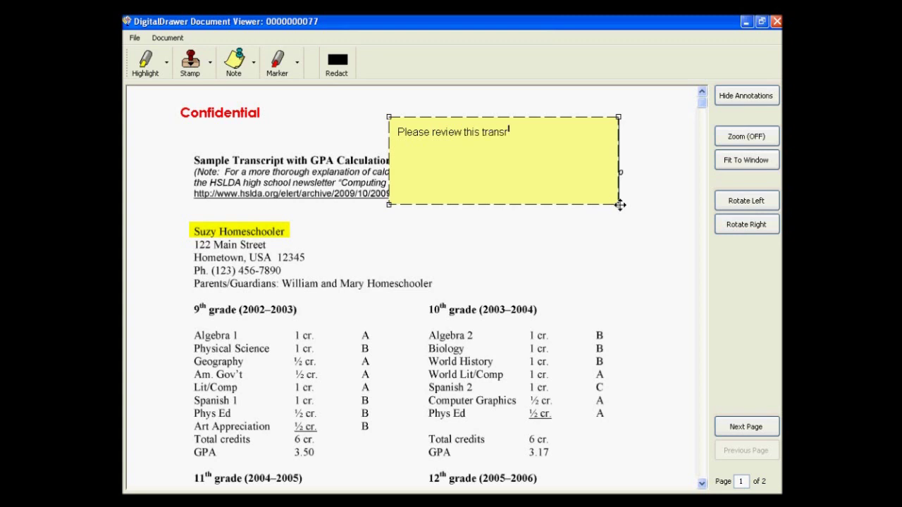
pyautogui.press('BackSpace')
pyautogui.write('cript carefully')
pyautogui.click(598, 203)
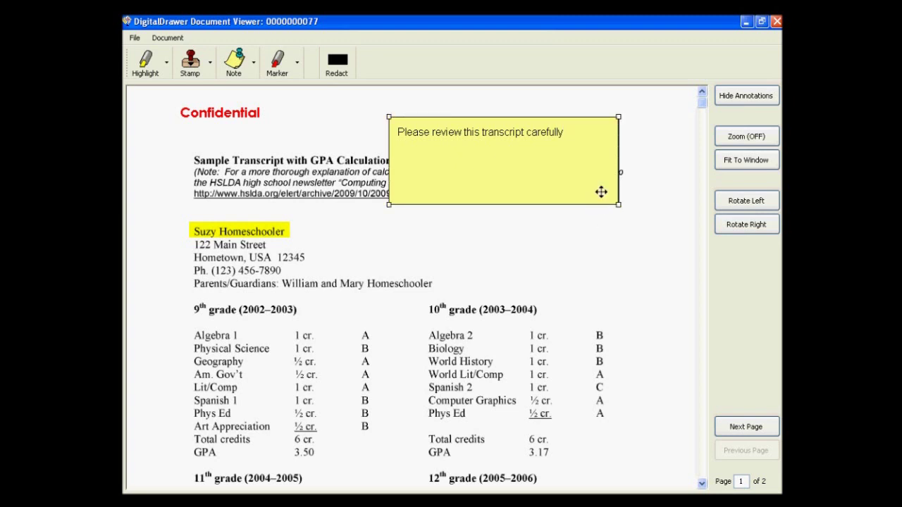
# - Shrink the note to fit its single line of text and move it clear of the transcript title
pyautogui.moveTo(618, 203); pyautogui.dragTo(580, 155)
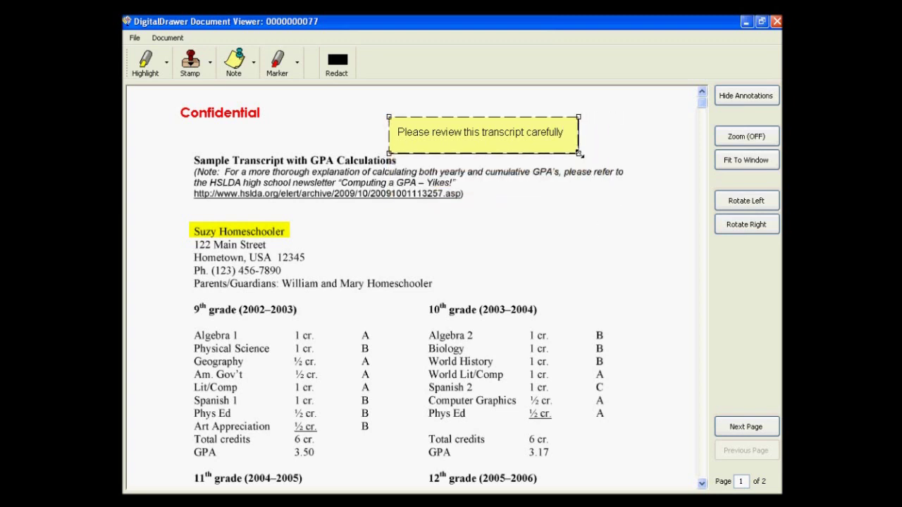
pyautogui.moveTo(525, 144); pyautogui.dragTo(585, 129)
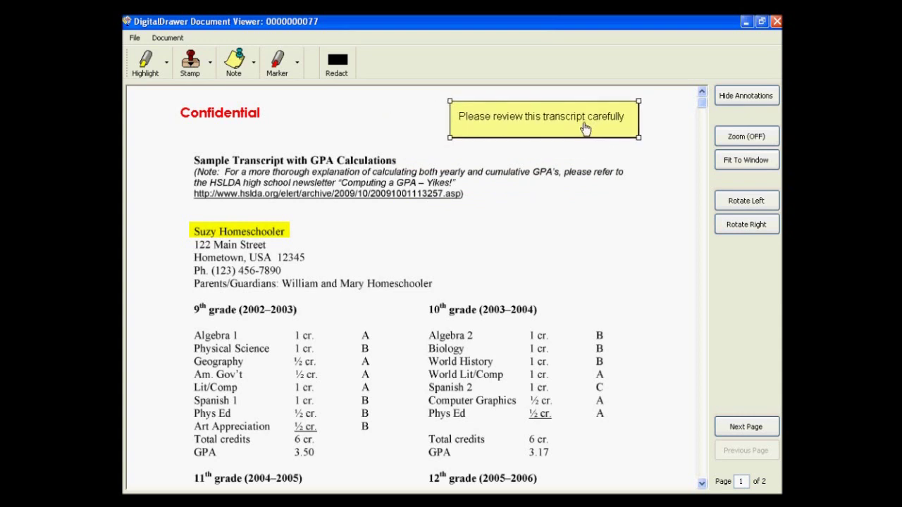
pyautogui.click(528, 174)
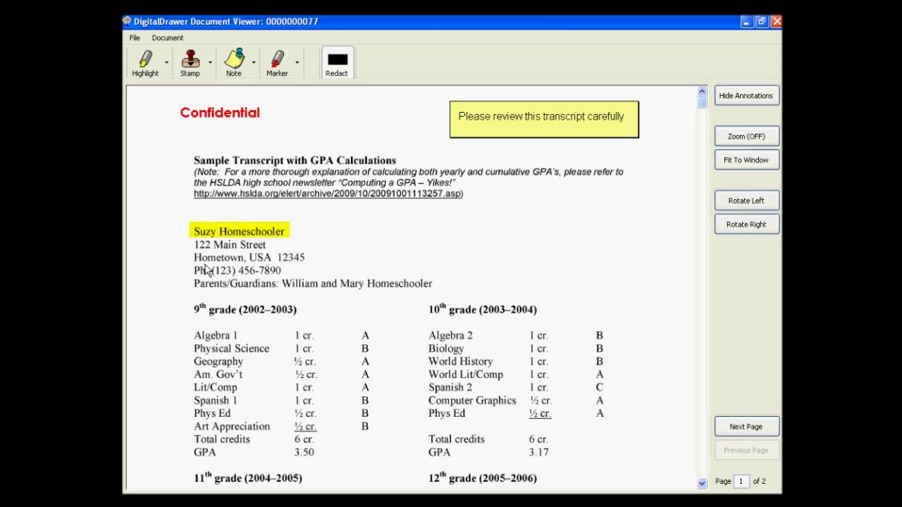
# - Redact the phone number line in the student's contact details
pyautogui.moveTo(192, 268); pyautogui.dragTo(287, 277)
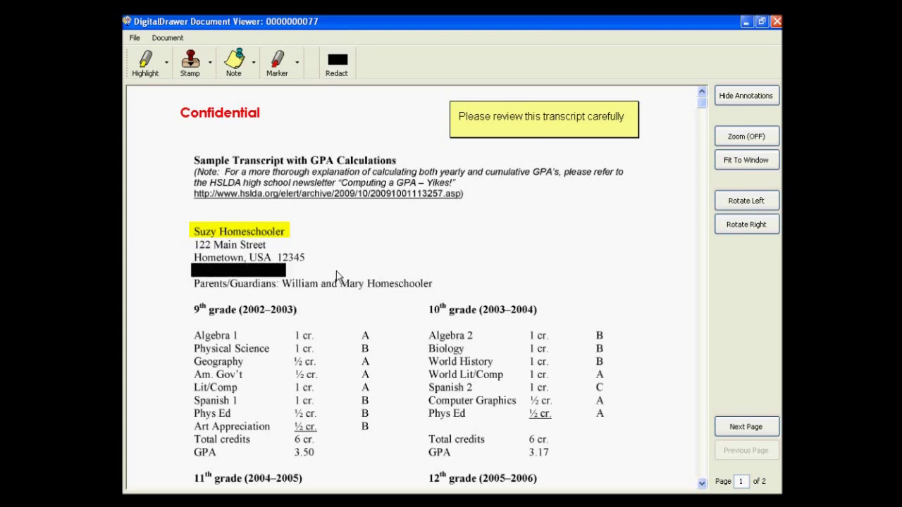
# - Review the annotation and redaction options for printing the document, including With Annotations Only and With Redactions Only, and cancel printing
pyautogui.click(134, 37)
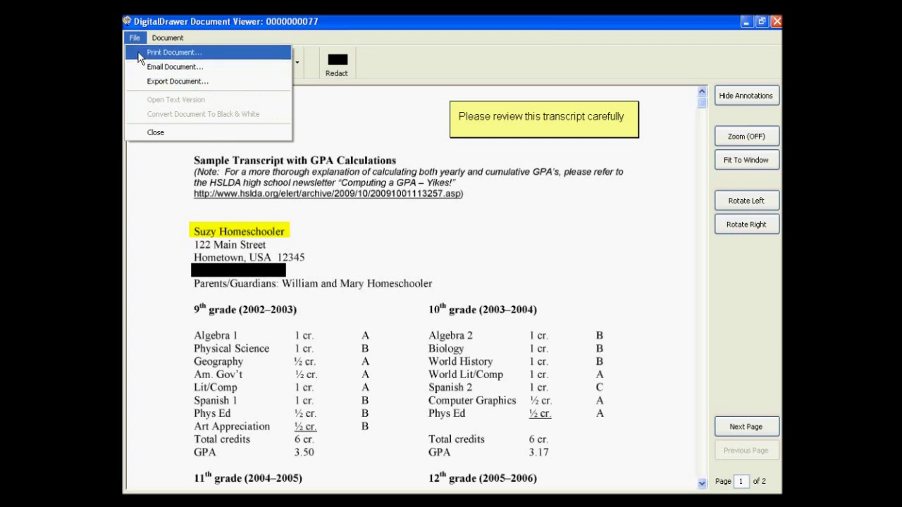
pyautogui.click(162, 52)
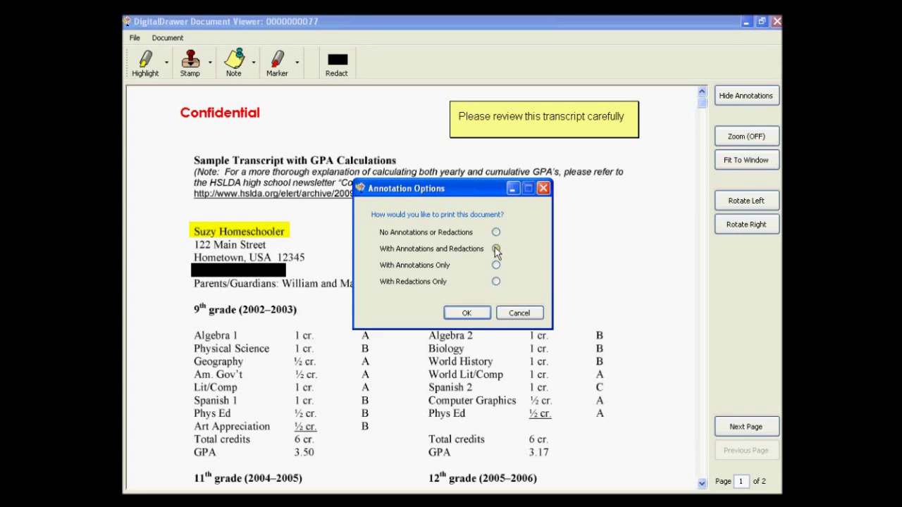
pyautogui.click(495, 266)
pyautogui.click(515, 316)
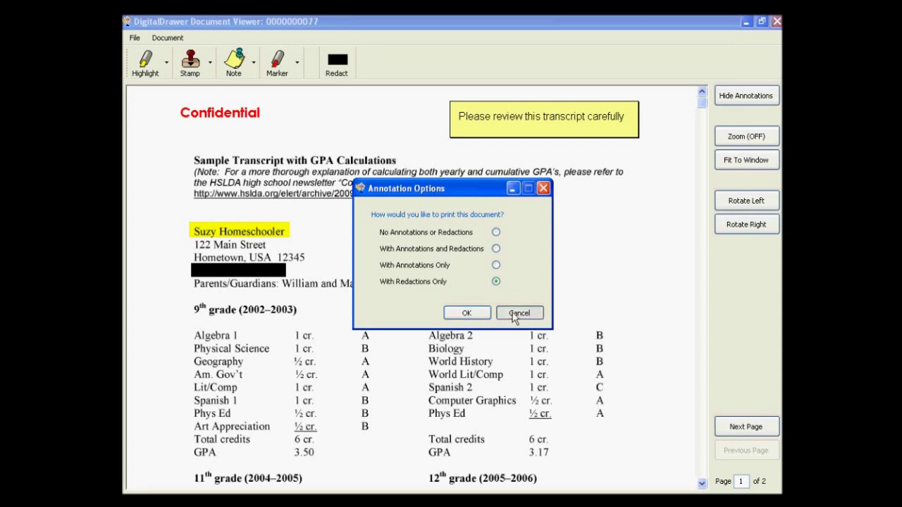
pyautogui.click(168, 38)
pyautogui.moveTo(166, 54)
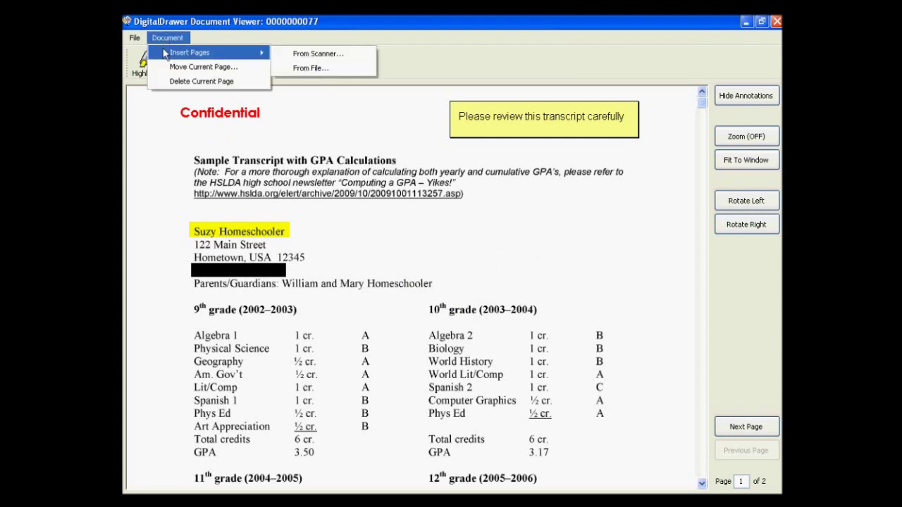
pyautogui.click(169, 155)
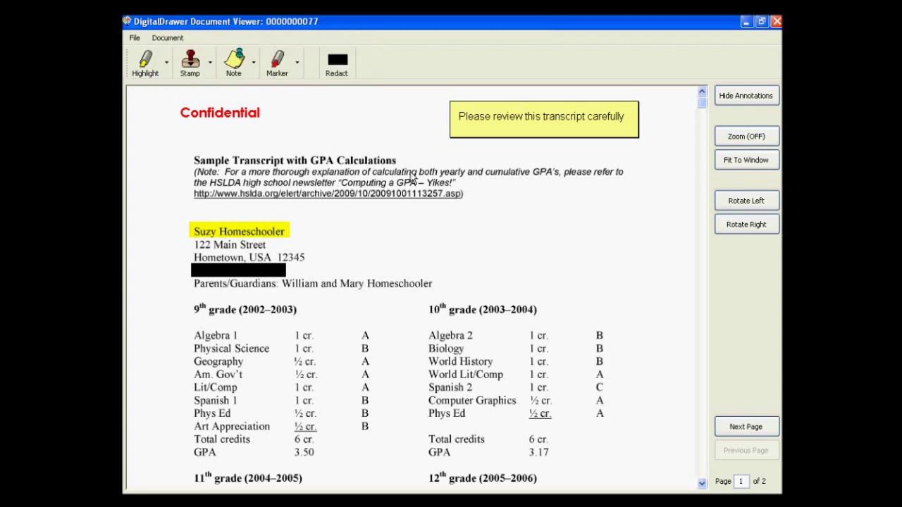
# - Close the document viewer and turn on edit mode for the Student Records library
pyautogui.click(776, 22)
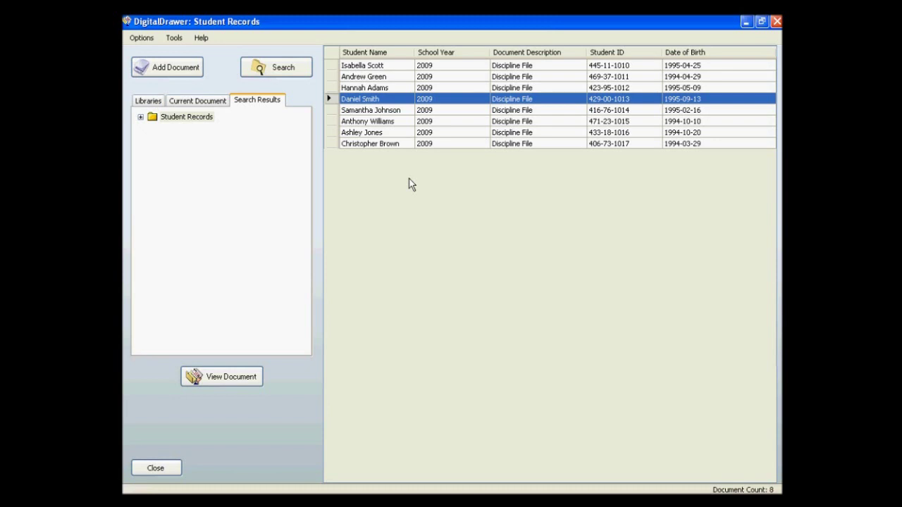
pyautogui.click(171, 45)
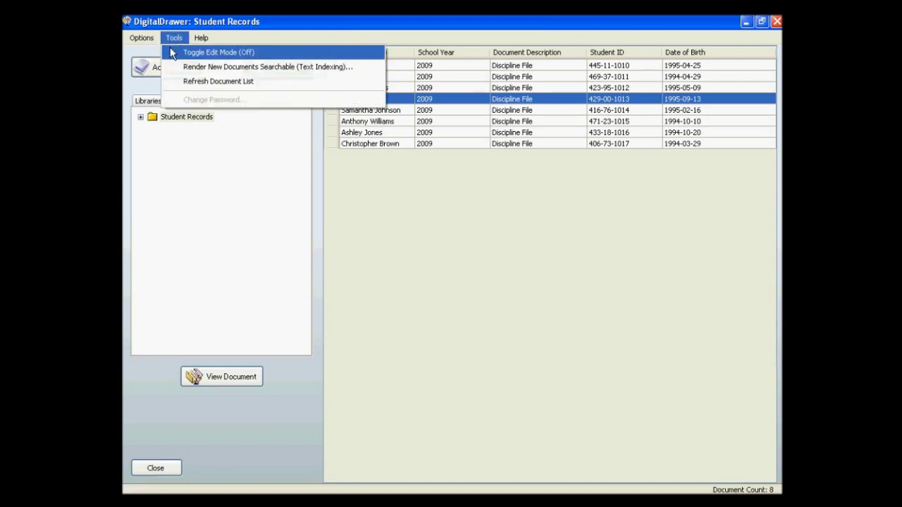
pyautogui.click(172, 53)
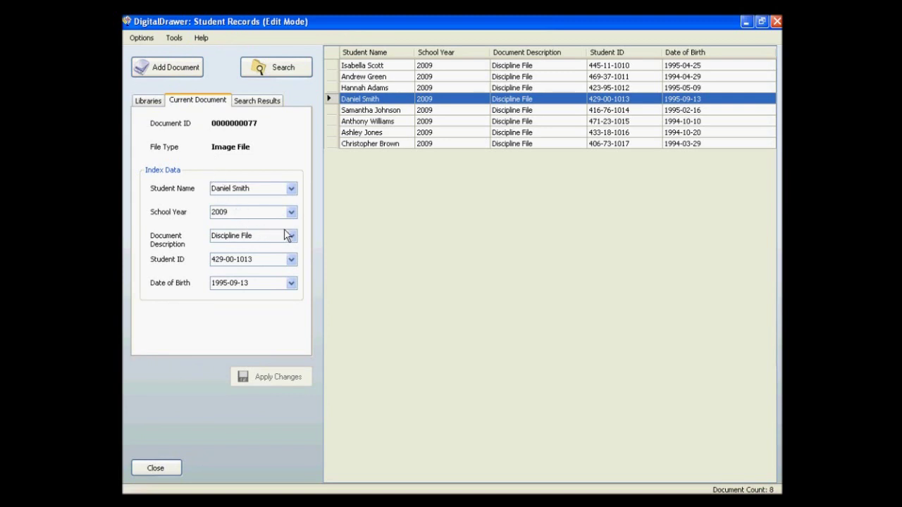
# - Change the selected record's document description to Transcript, apply the change and turn edit mode off
pyautogui.click(292, 237)
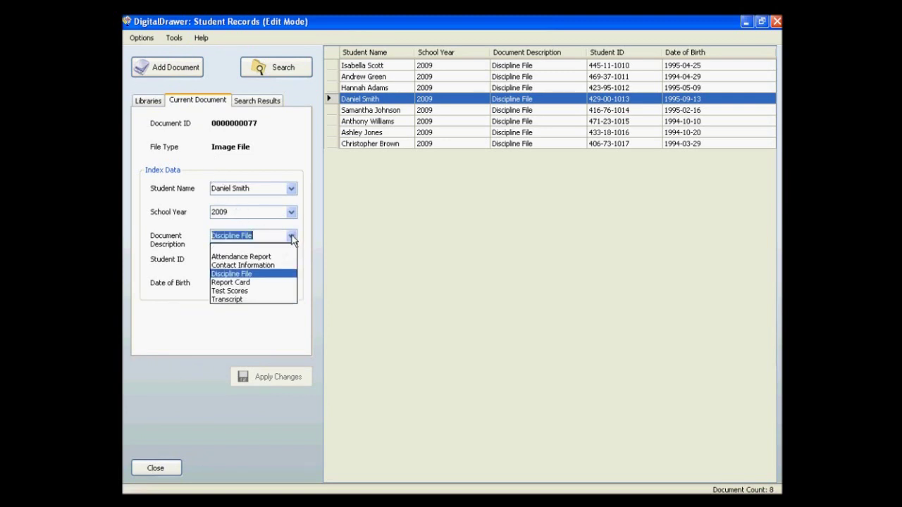
pyautogui.click(241, 300)
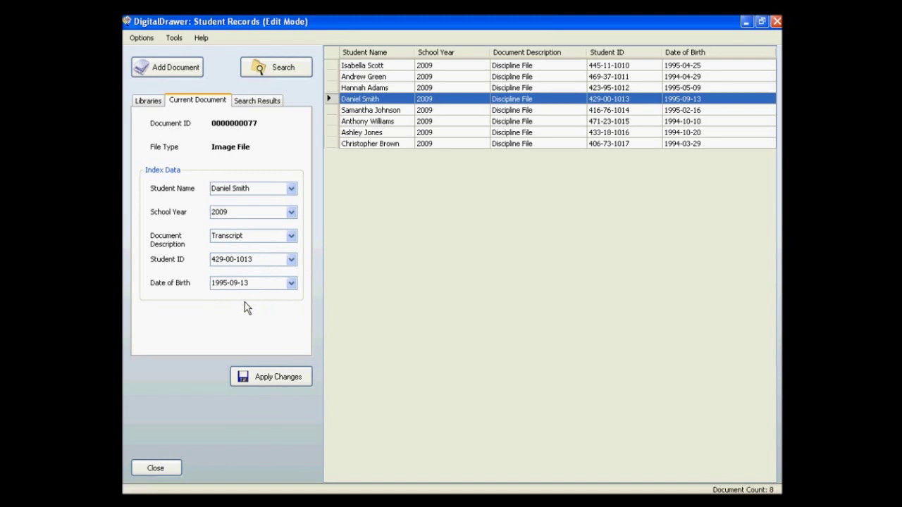
pyautogui.click(273, 378)
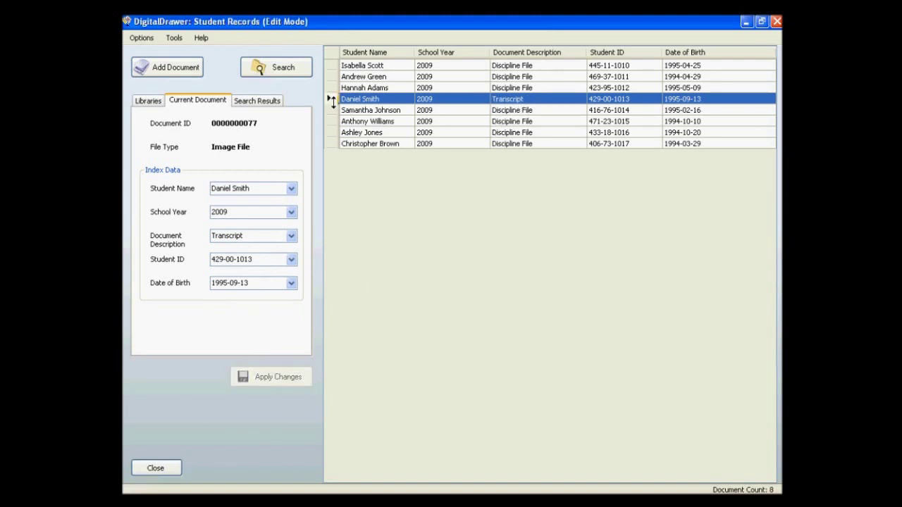
pyautogui.click(174, 38)
pyautogui.click(187, 52)
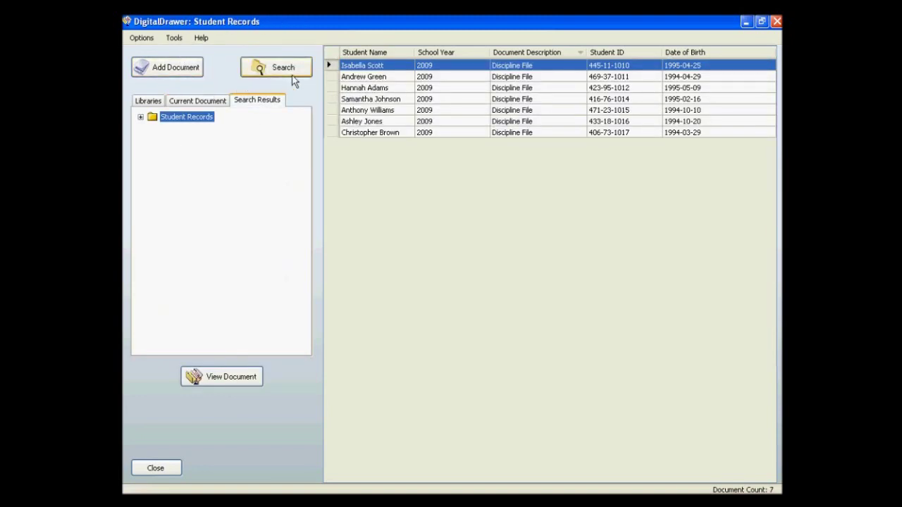
# - Select the first, third and fourth Discipline File records together and review the actions available for multiple documents
pyautogui.keyDown('ctrl'); pyautogui.click(368, 89); pyautogui.keyUp('ctrl')
pyautogui.keyDown('ctrl'); pyautogui.click(367, 99); pyautogui.keyUp('ctrl')
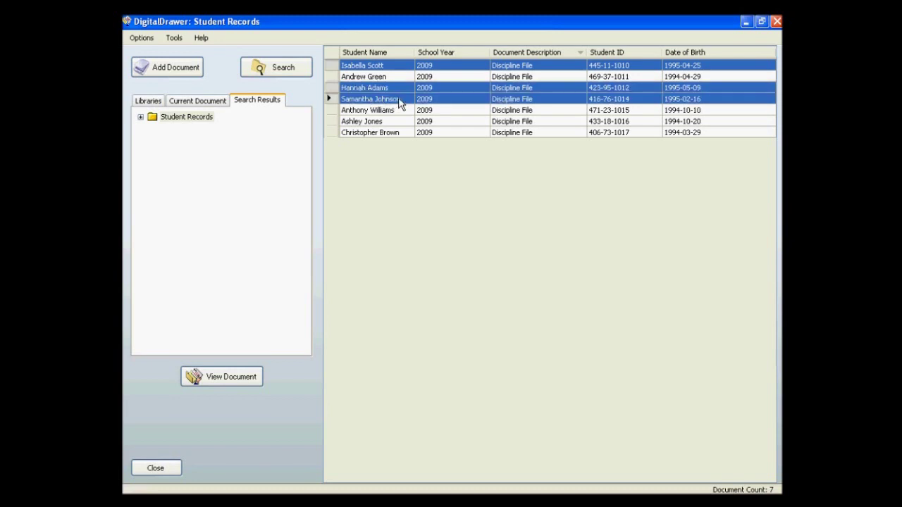
pyautogui.rightClick(401, 103)
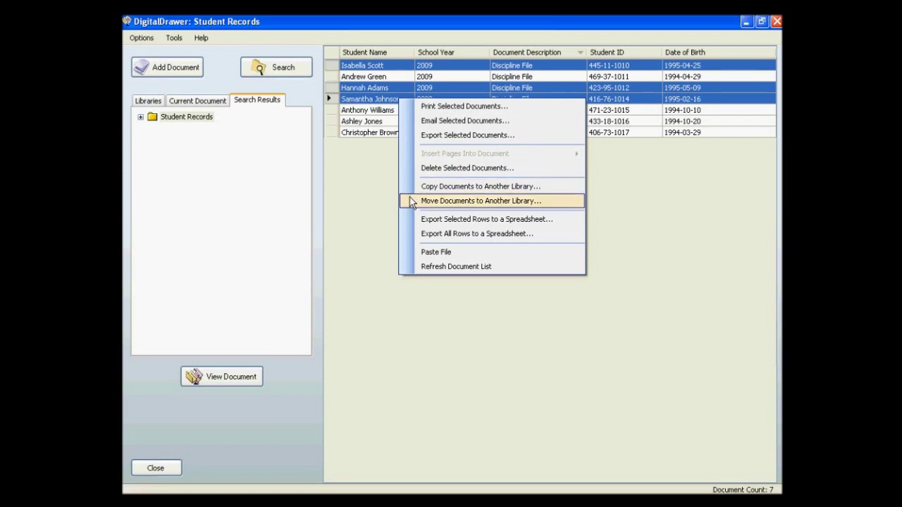
pyautogui.click(303, 101)
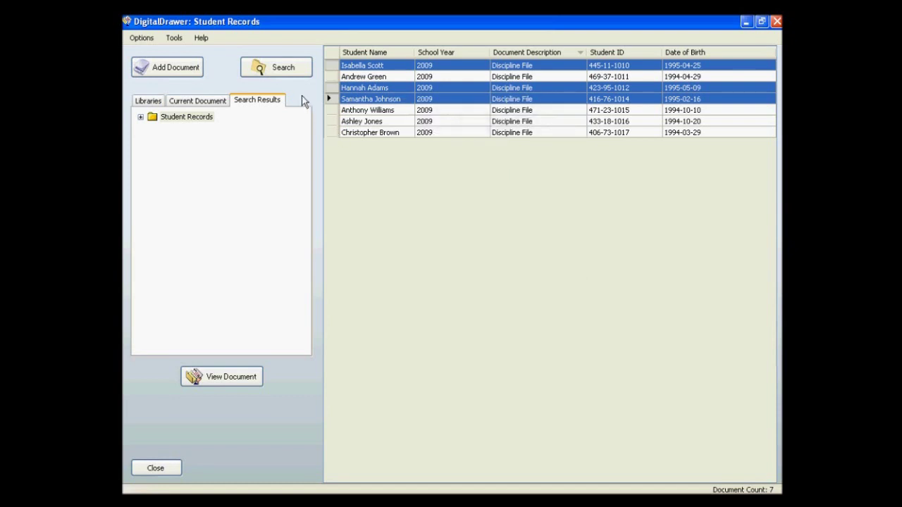
# - Open the DigitalDrawer help and maximize its window to view the scanning topic
pyautogui.click(202, 38)
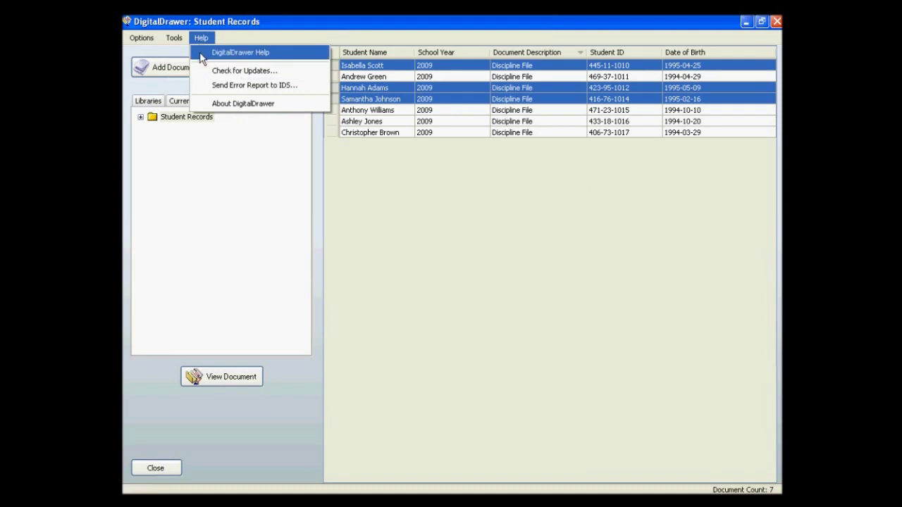
pyautogui.click(201, 55)
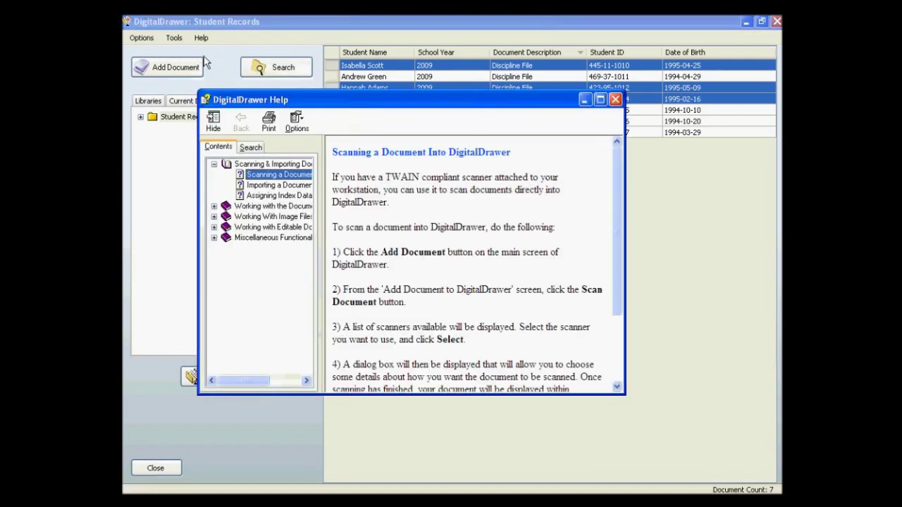
pyautogui.click(601, 100)
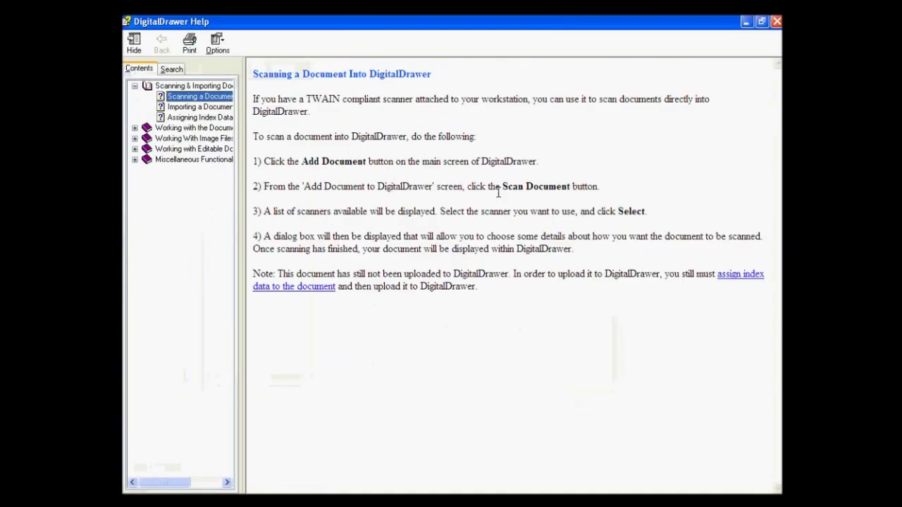